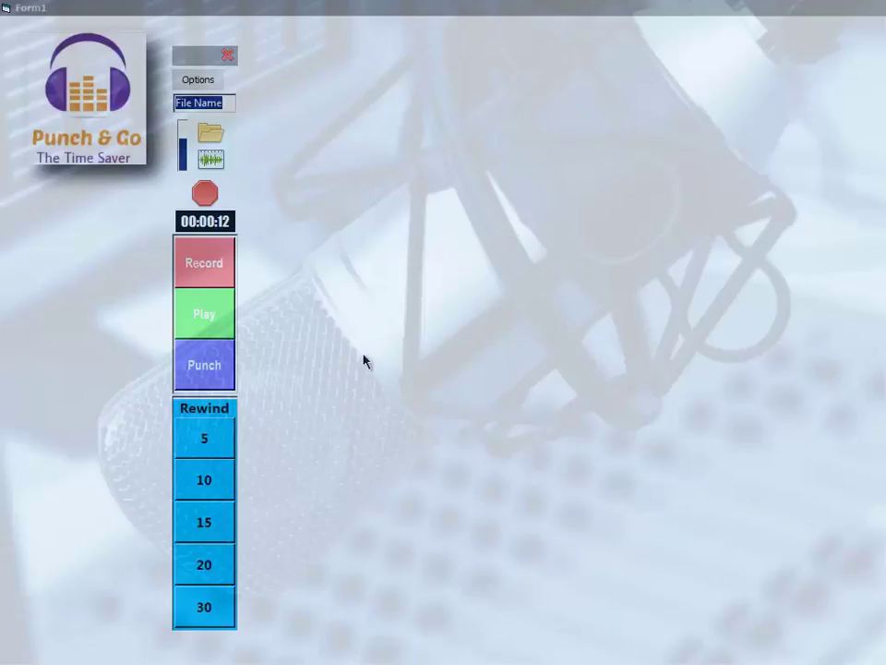
- Review the wave output device, wave input device and input volume in the Audio Sources settings
left_click_drag(196, 59, 26, 99)
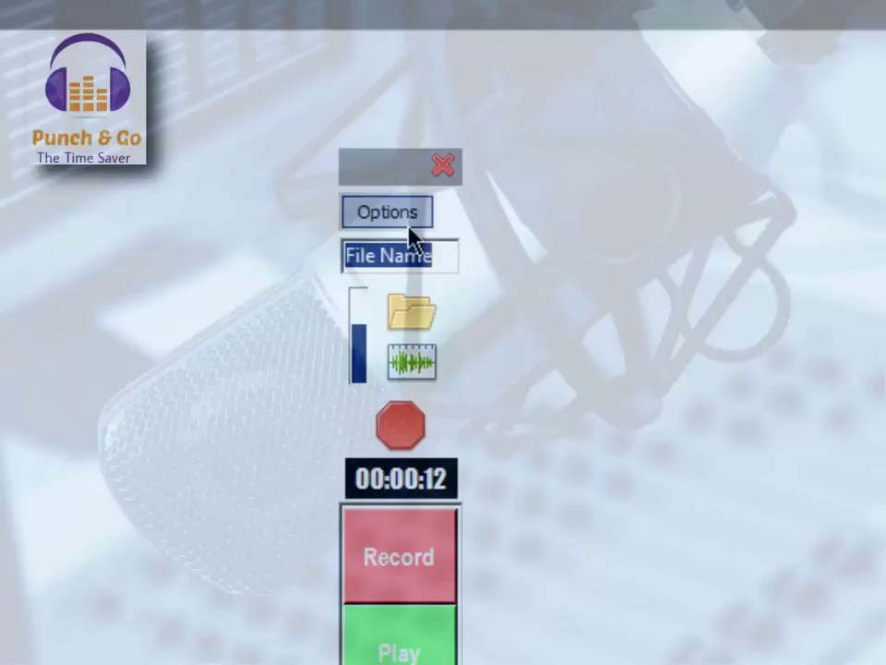
left_click(413, 219)
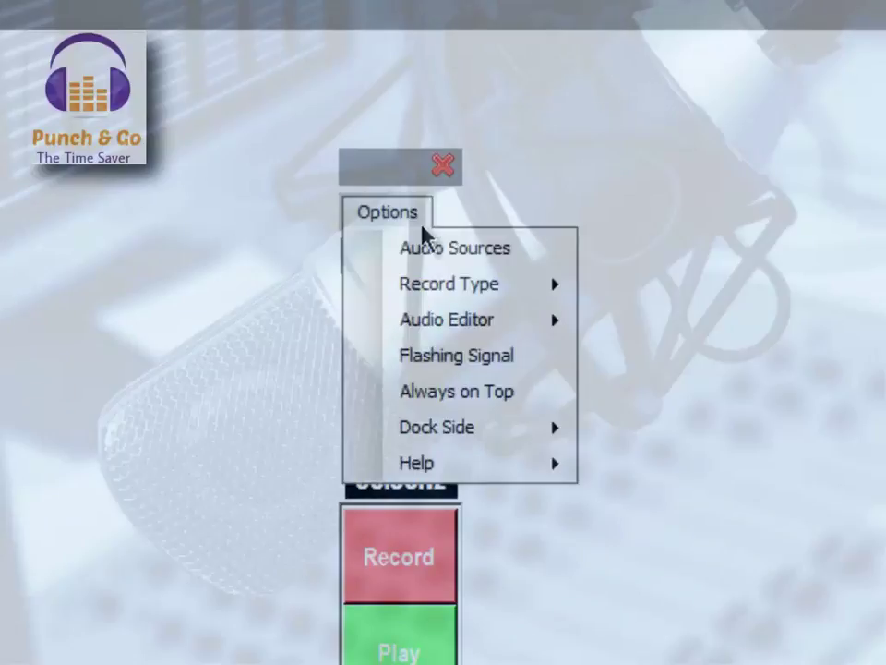
left_click(372, 258)
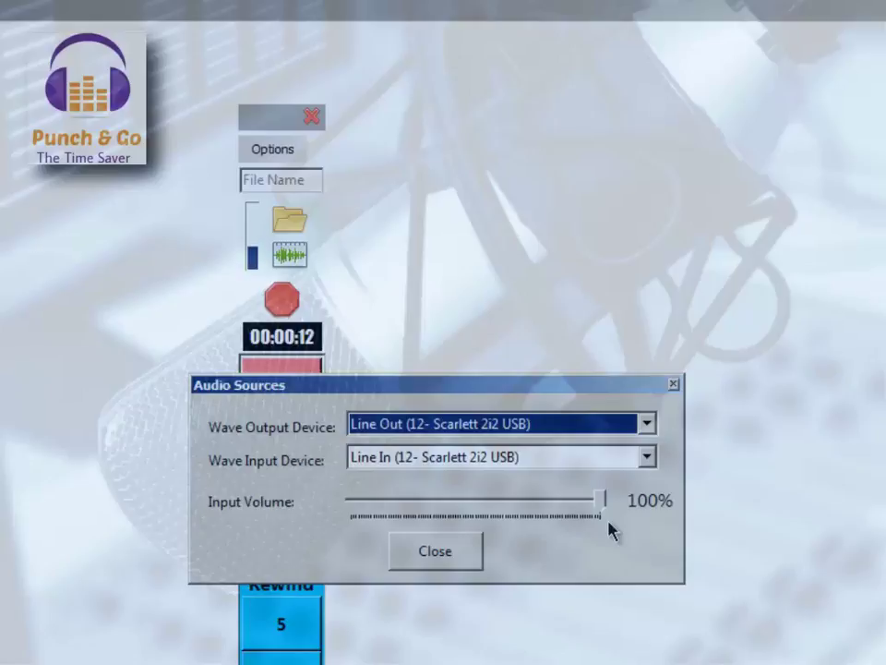
left_click(432, 555)
- Set the record type to Stereo
left_click(303, 157)
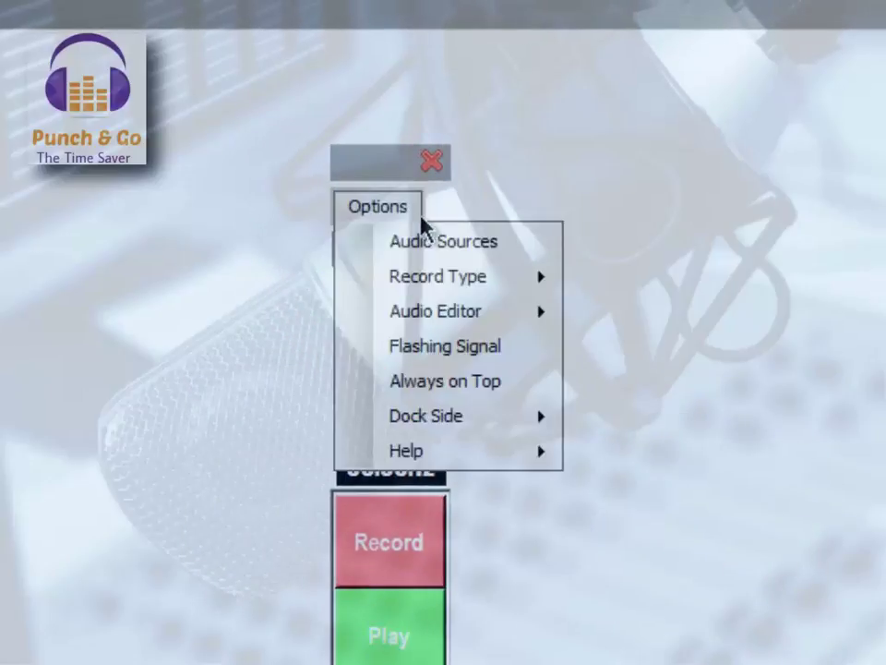
mouse_move(487, 281)
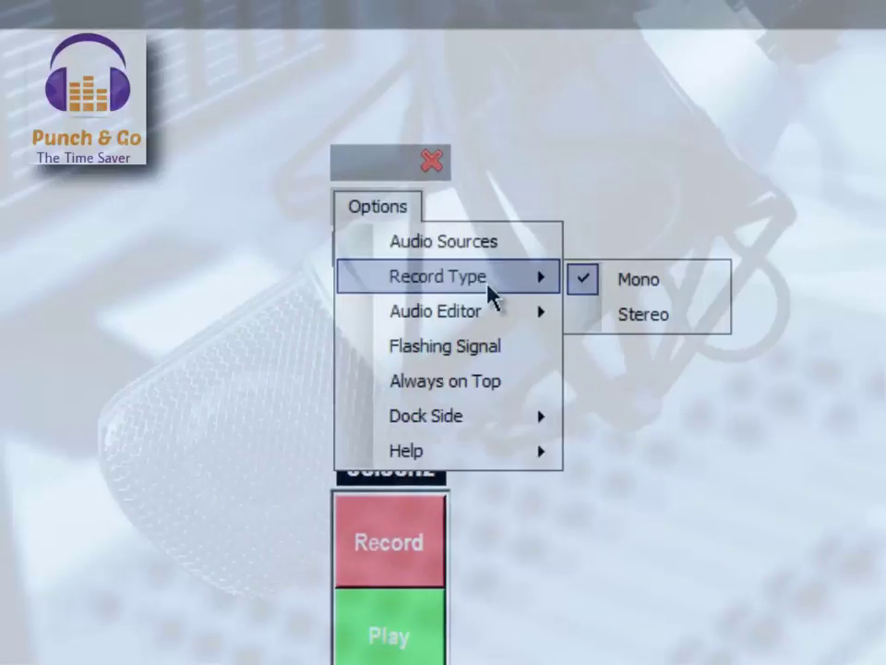
left_click(702, 316)
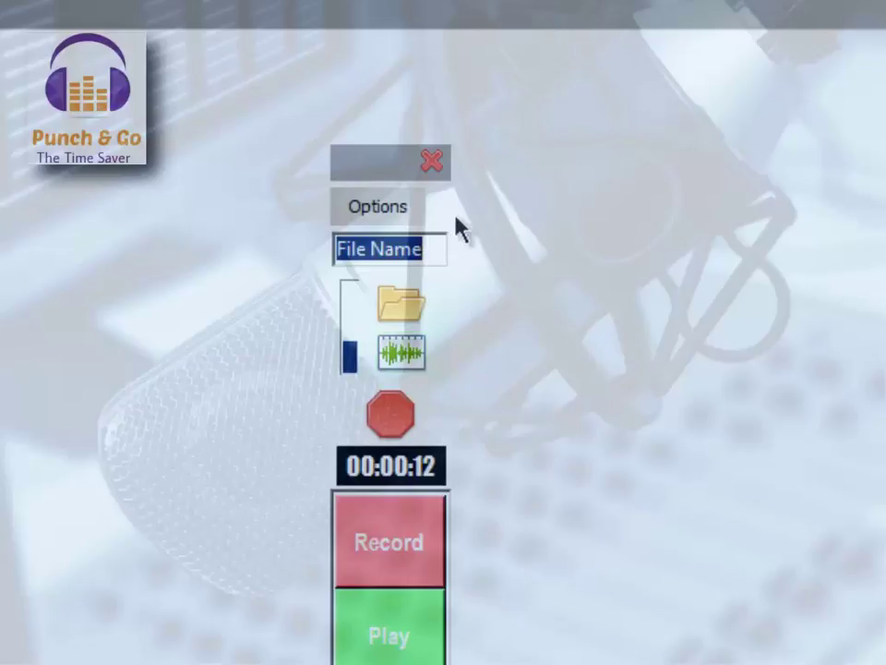
- Add Audition.exe from the Adobe Audition 1.5 folder as the audio editor and check that its path is listed
left_click(421, 216)
mouse_move(526, 312)
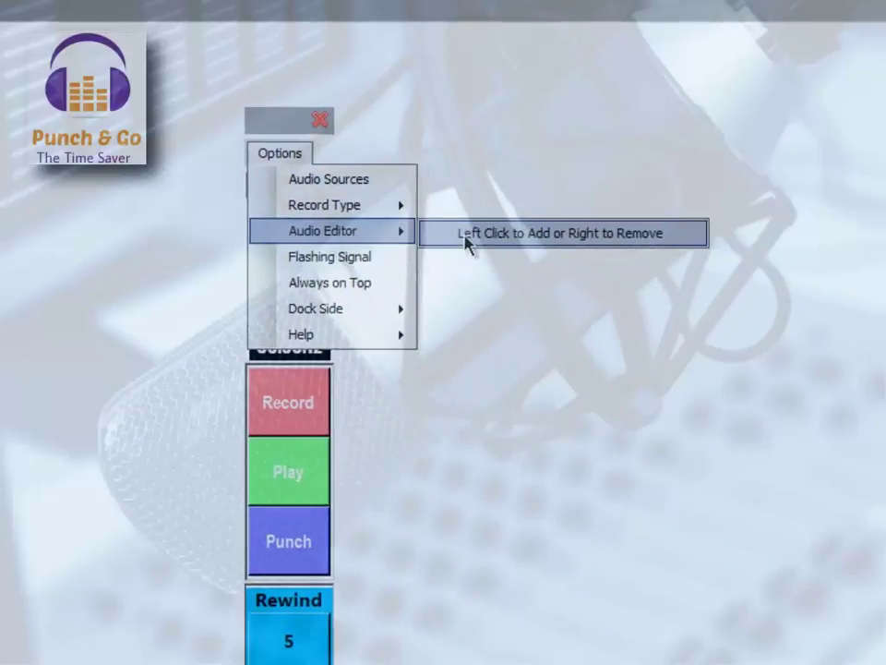
left_click(473, 240)
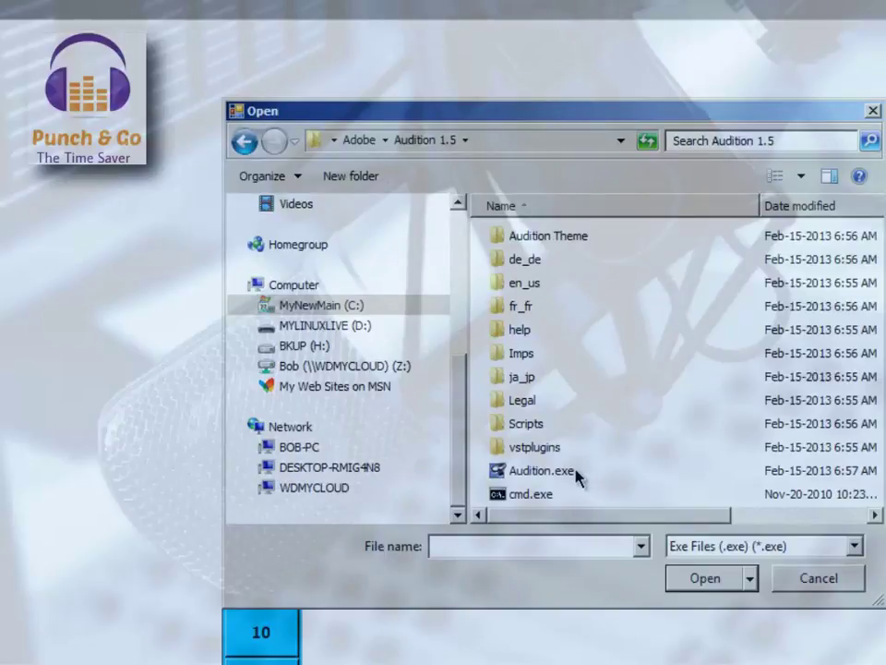
left_click(542, 471)
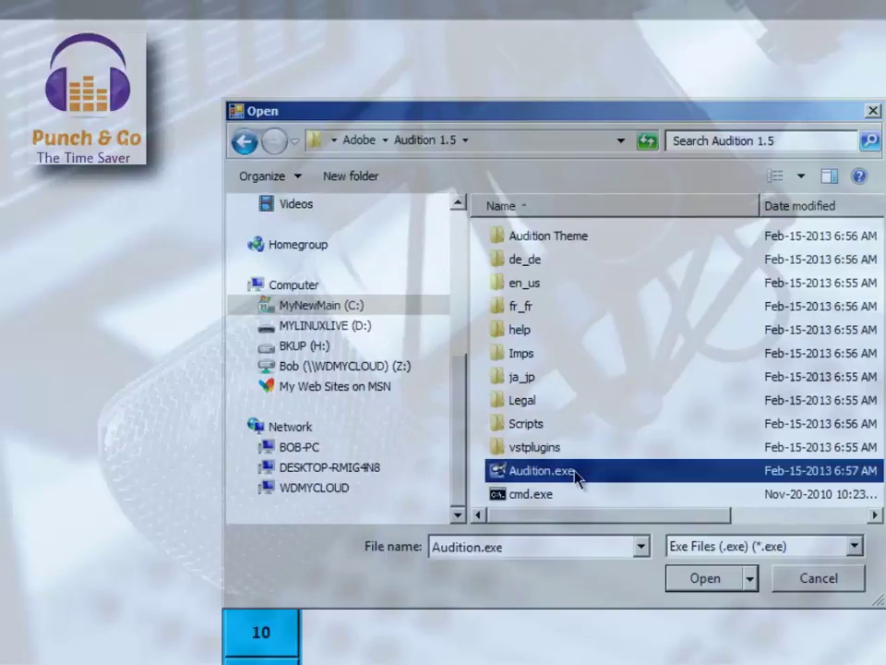
left_click(711, 580)
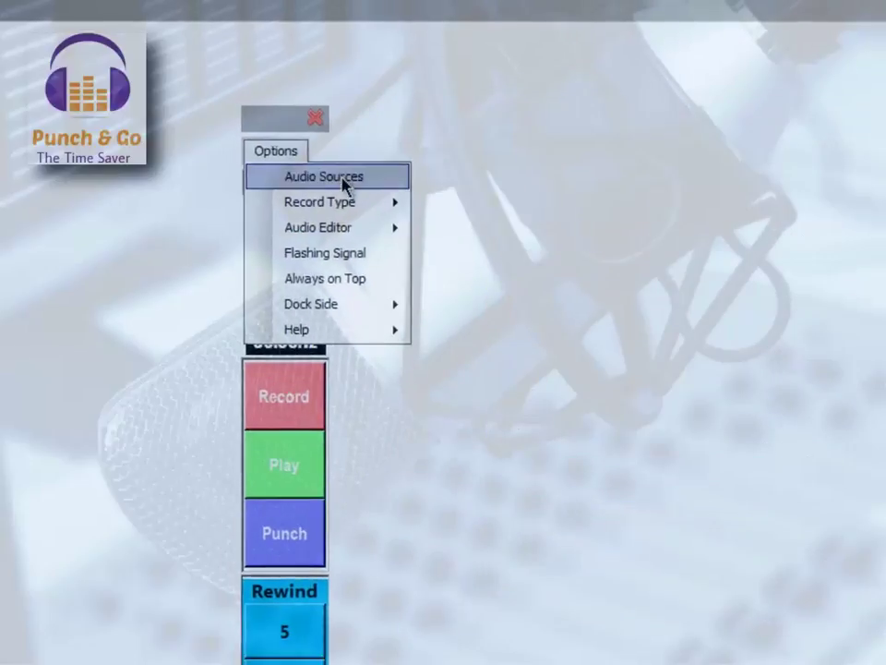
mouse_move(368, 236)
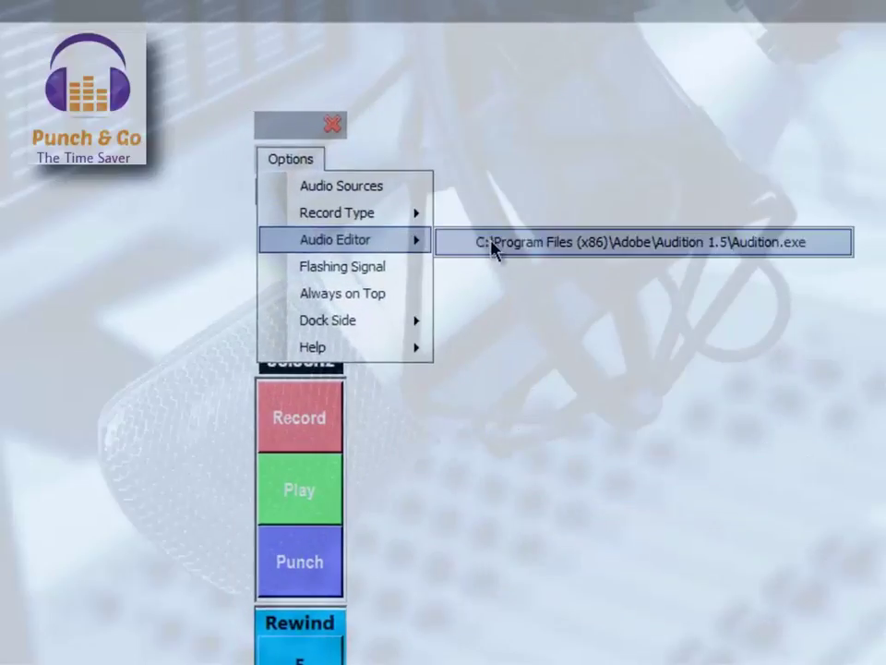
left_click(360, 300)
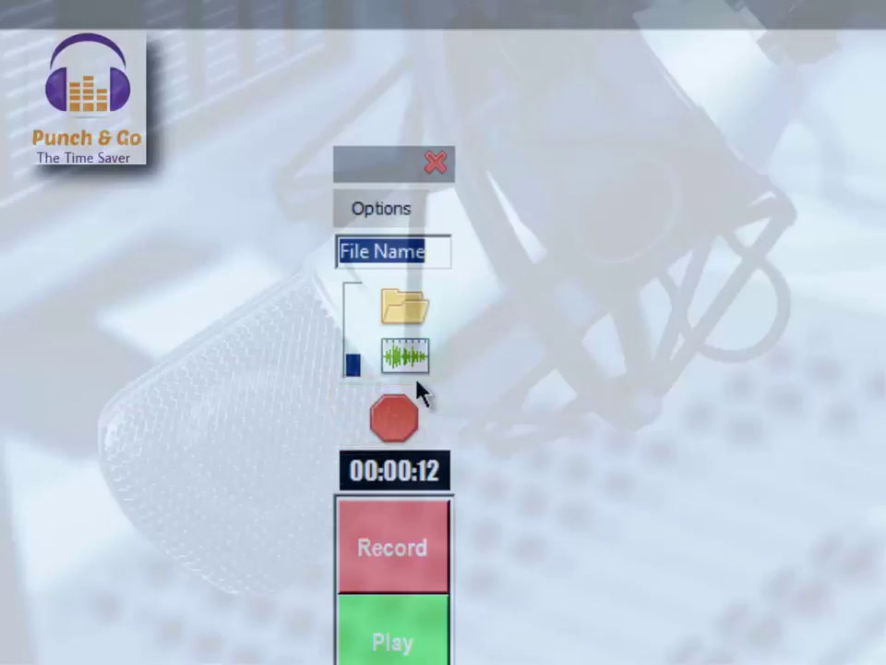
- Copy the registration ID from the registration dialog and view the version and license details in the About window
left_click(404, 212)
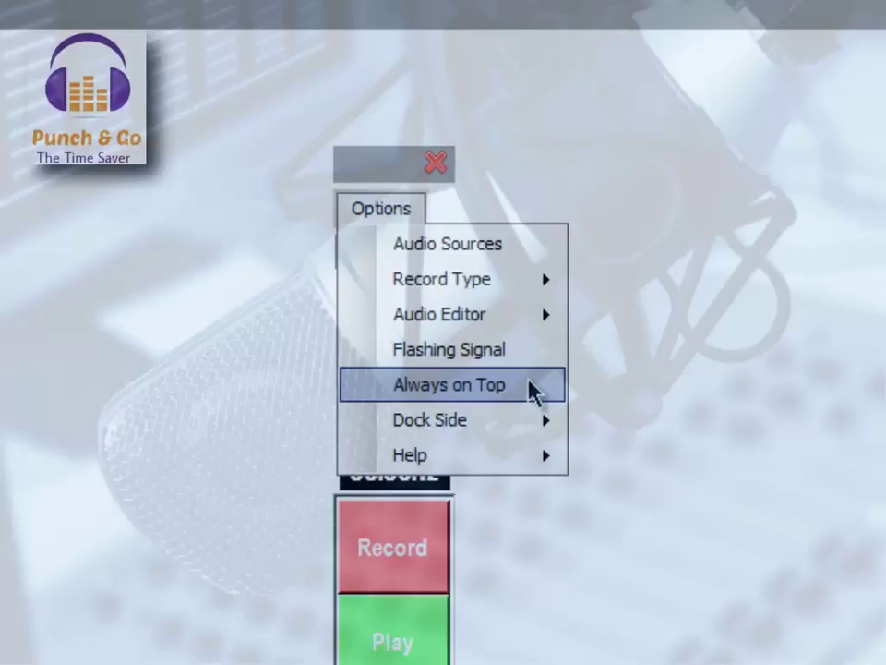
mouse_move(534, 424)
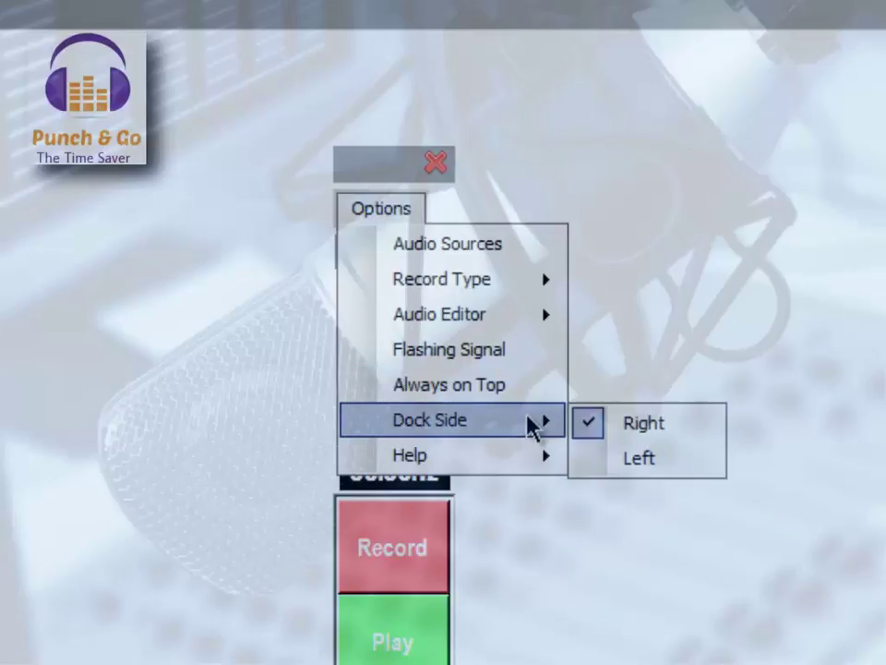
mouse_move(526, 461)
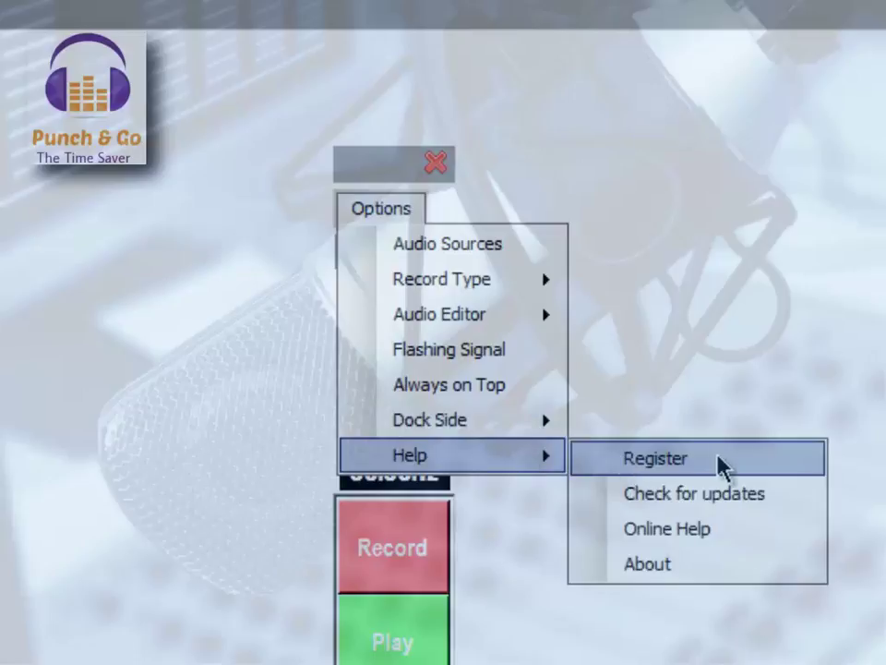
left_click(639, 408)
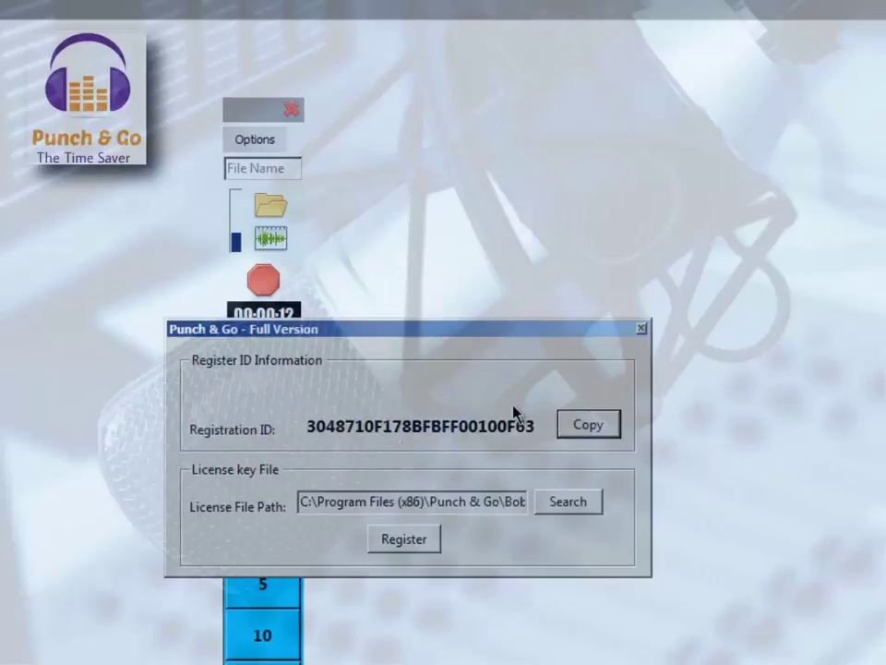
left_click(570, 434)
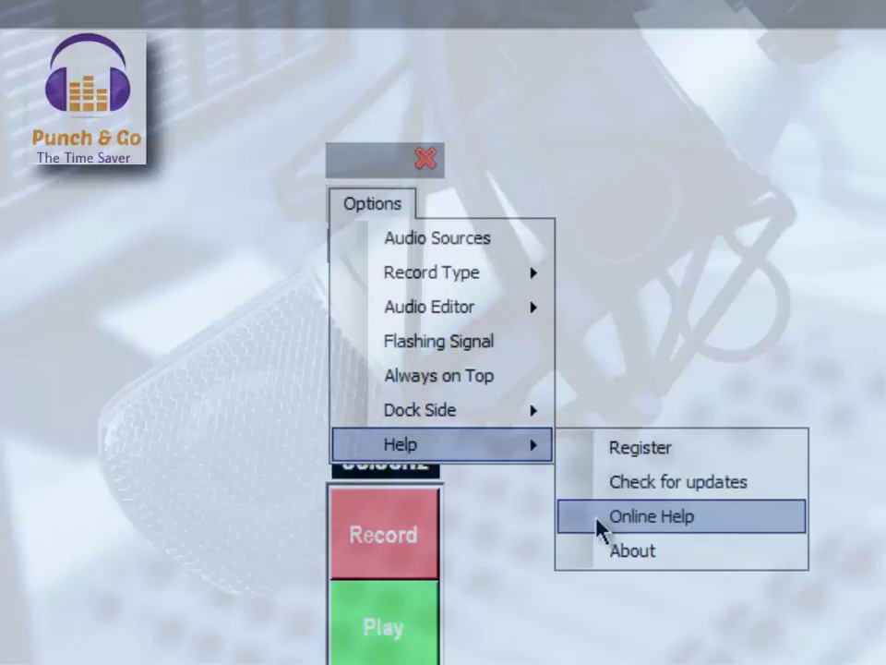
left_click(602, 553)
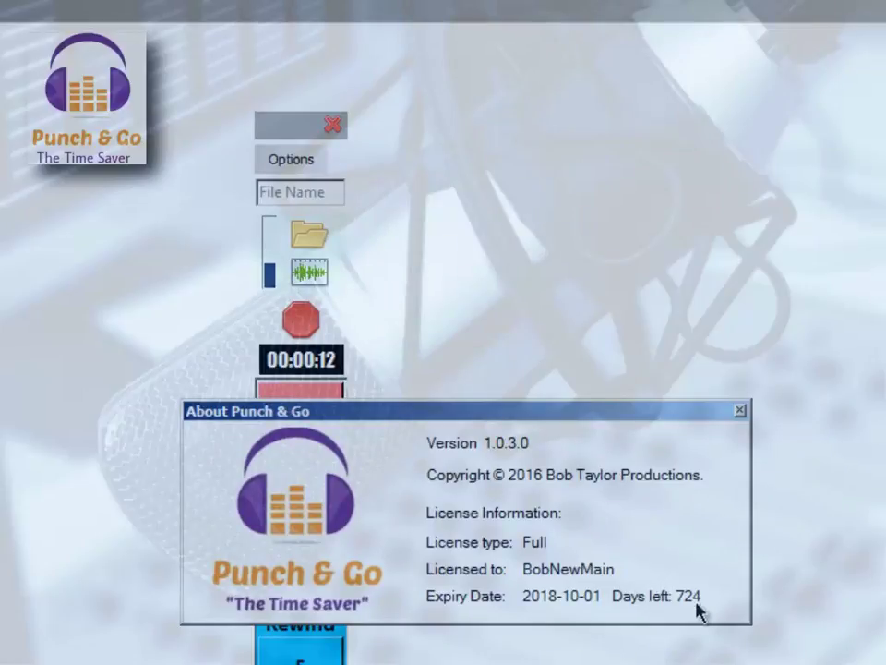
left_click(739, 410)
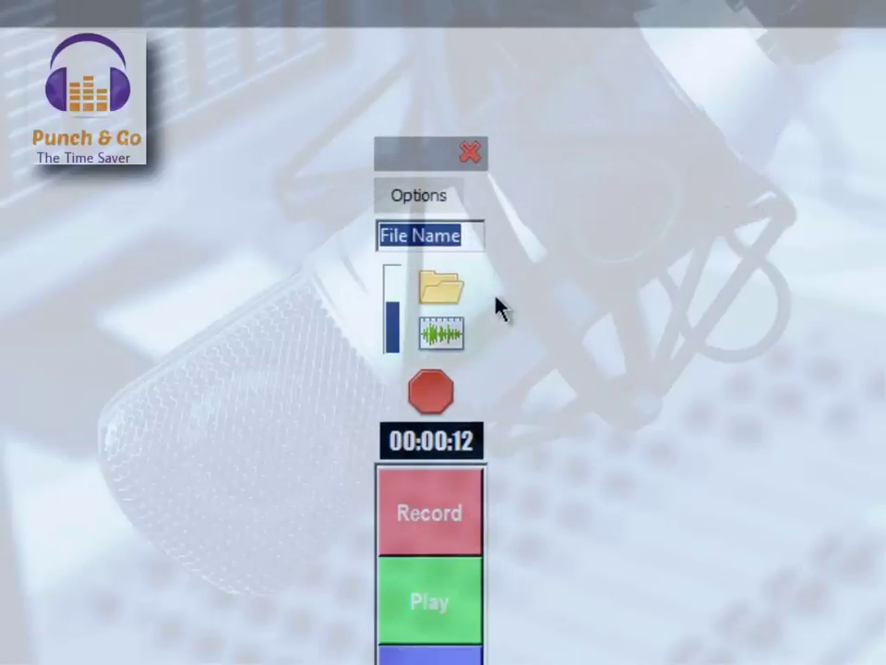
- Look at the folder browser for choosing where recordings are saved, and leave it without choosing a folder
left_click(441, 287)
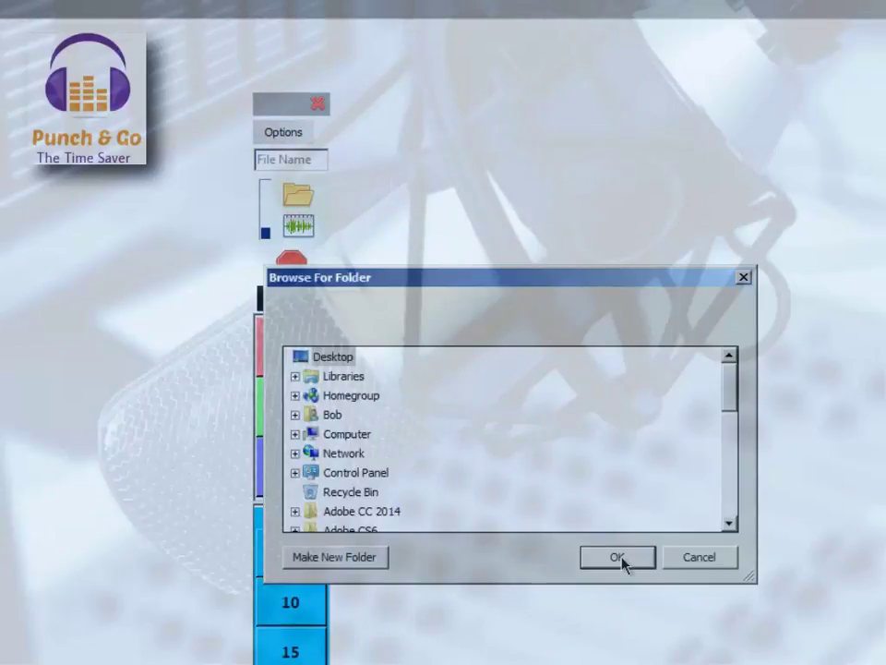
left_click(674, 559)
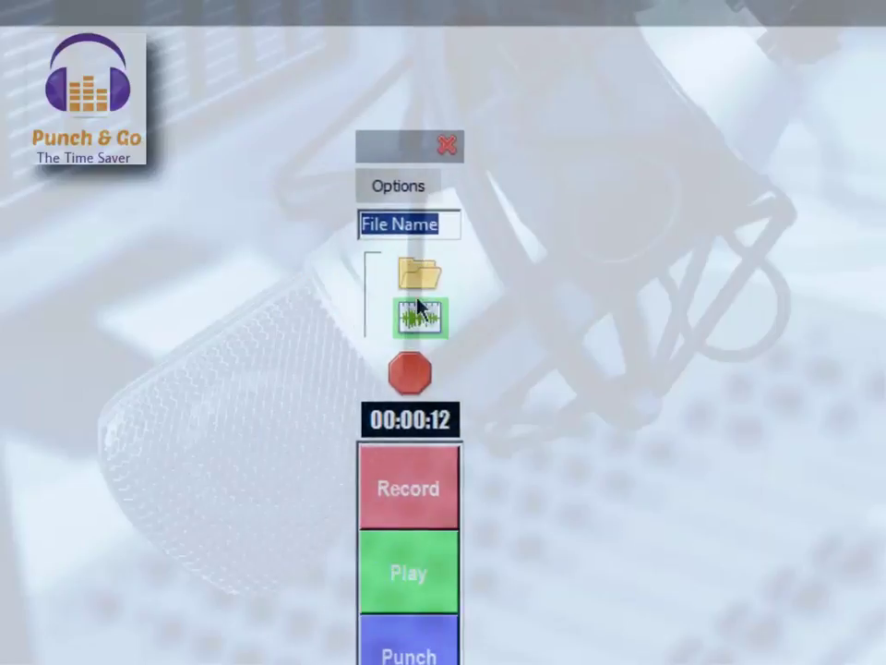
- Name the recording TestFile01 and record a take of about 9 seconds
left_click_drag(508, 253, 386, 256)
key("BackSpace")
type("T")
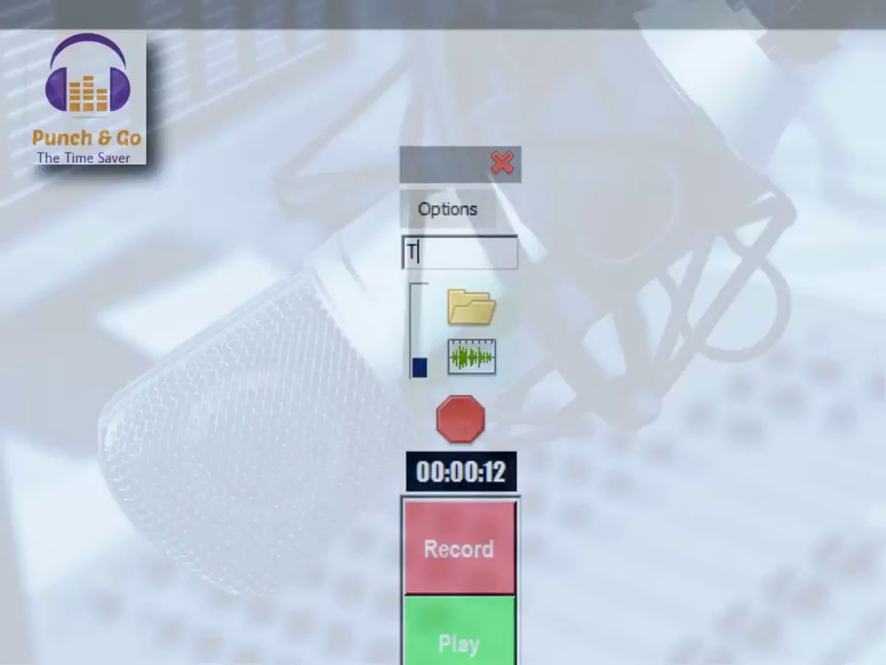
type("estFile01")
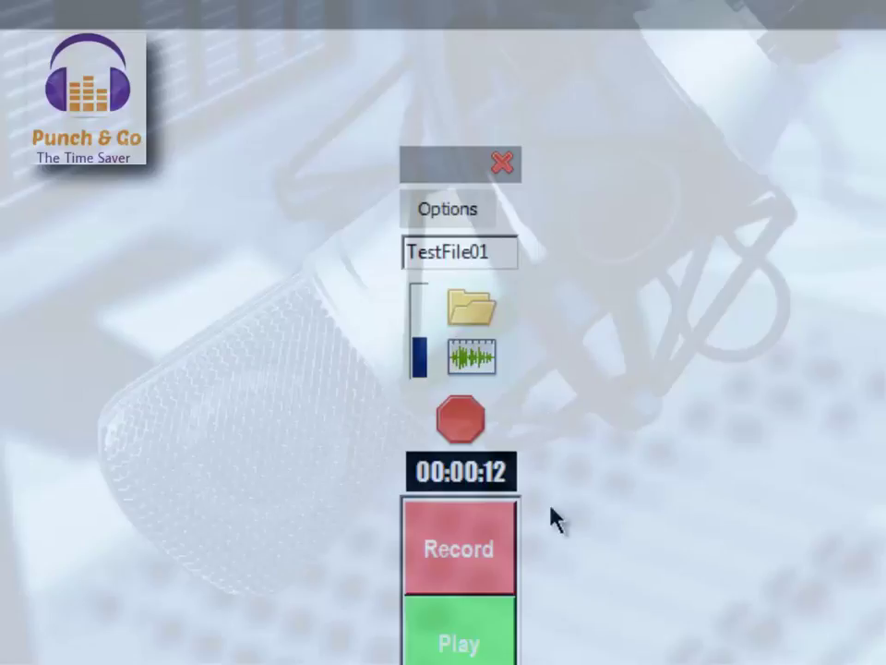
left_click(504, 544)
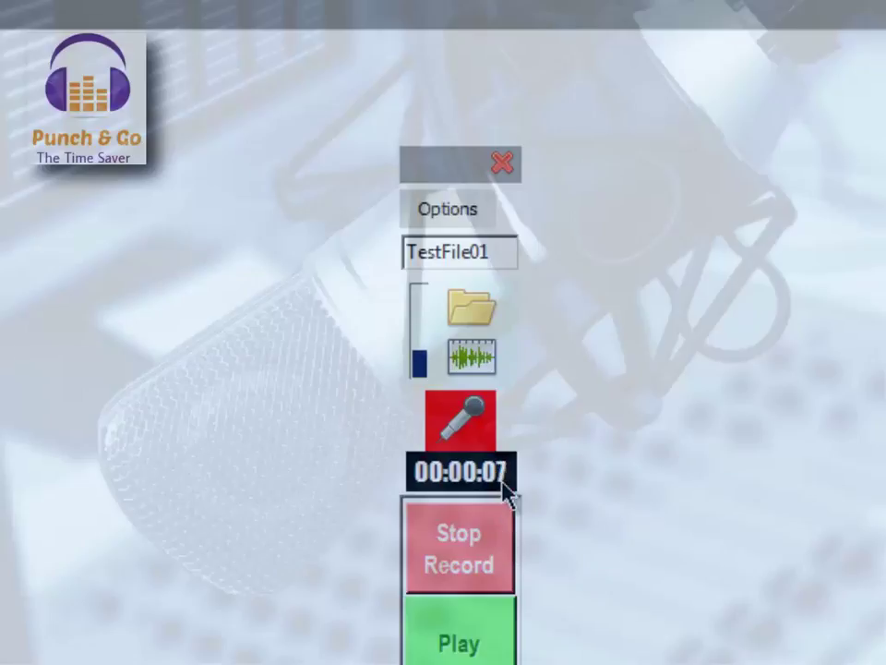
left_click(488, 561)
- Change the file name to TestFile02 and record another take of about 8 seconds
left_click(501, 253)
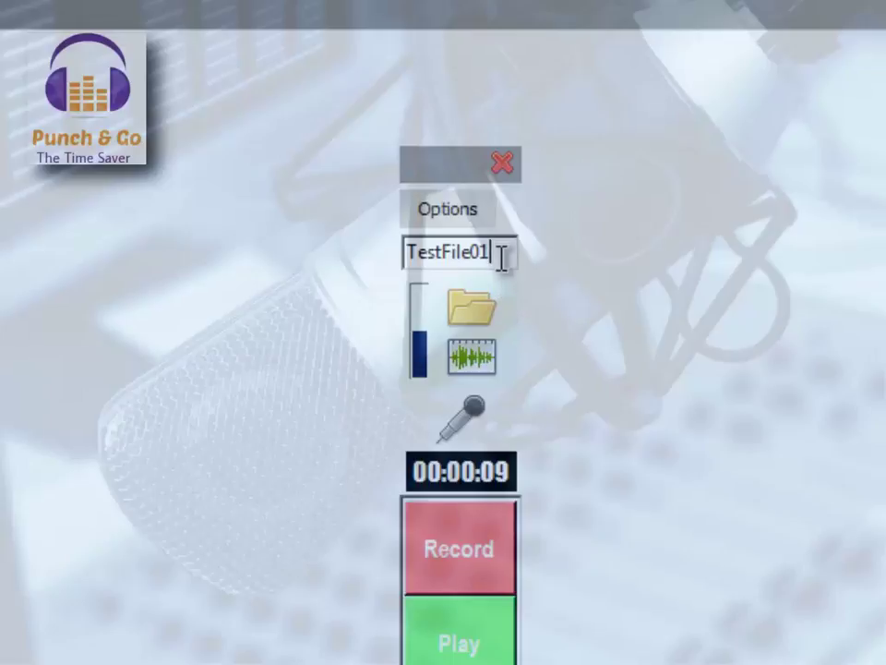
key("BackSpace")
type("2")
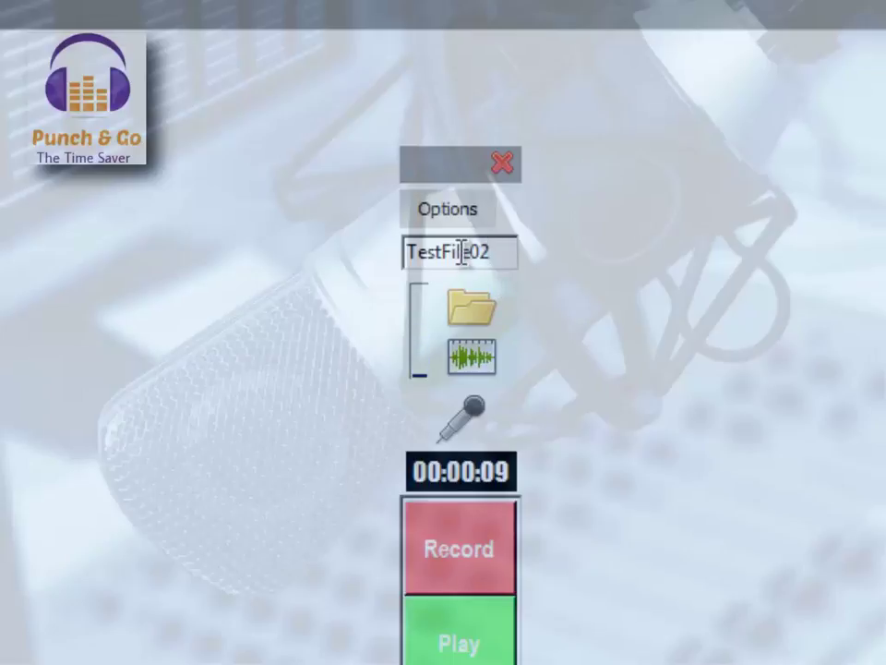
left_click(496, 583)
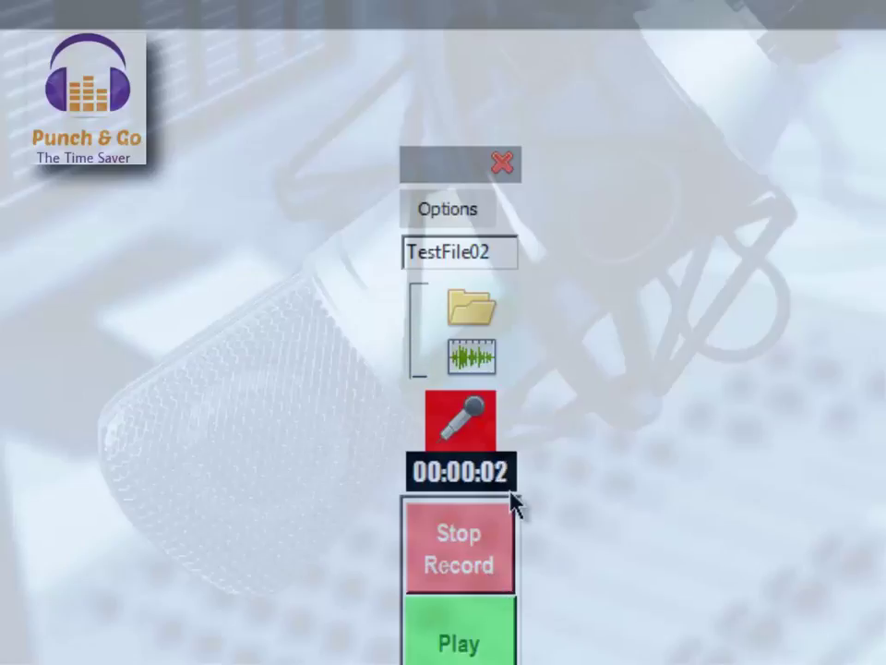
left_click(499, 567)
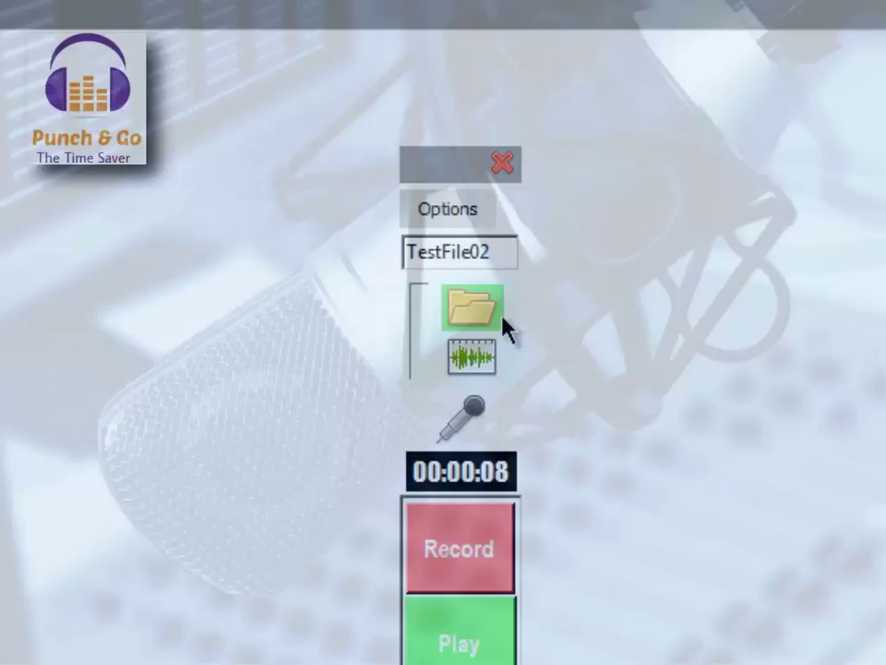
- Open the list of recorded files, choose File01.wav in New folder as the current file, and select its name for editing
left_click_drag(480, 317, 268, 314)
left_click(267, 314)
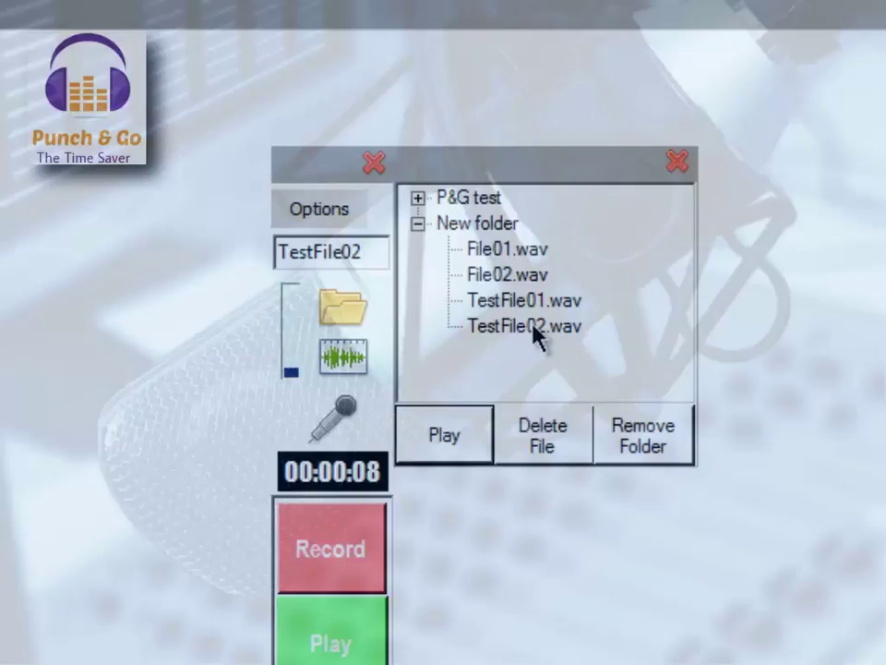
left_click(507, 277)
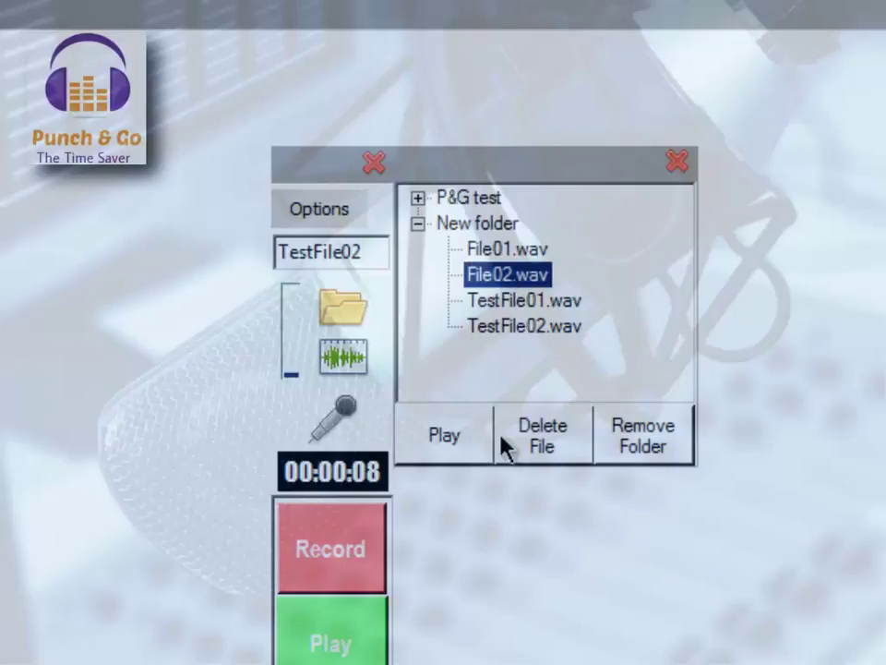
left_click(517, 249)
left_click_drag(339, 260, 258, 271)
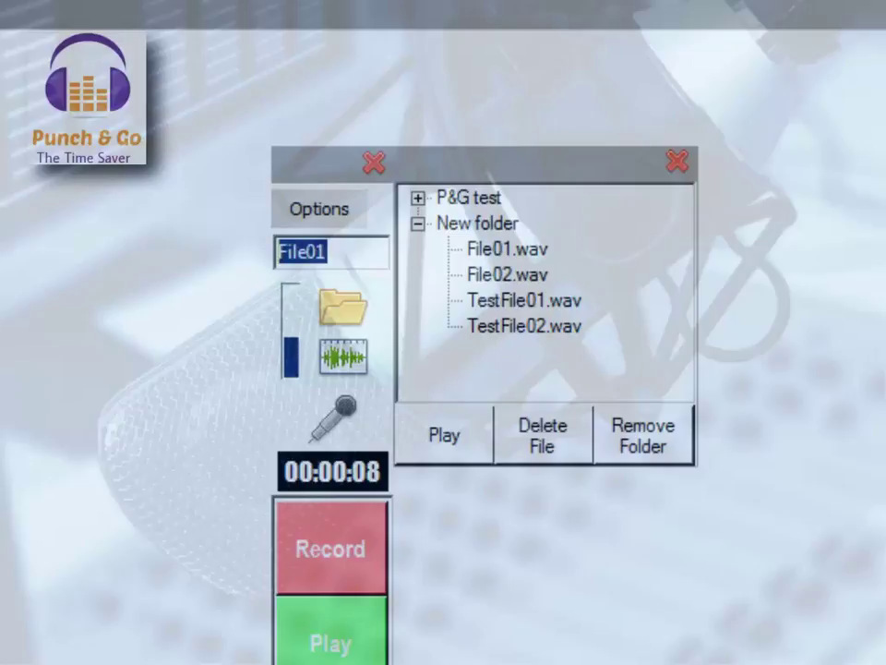